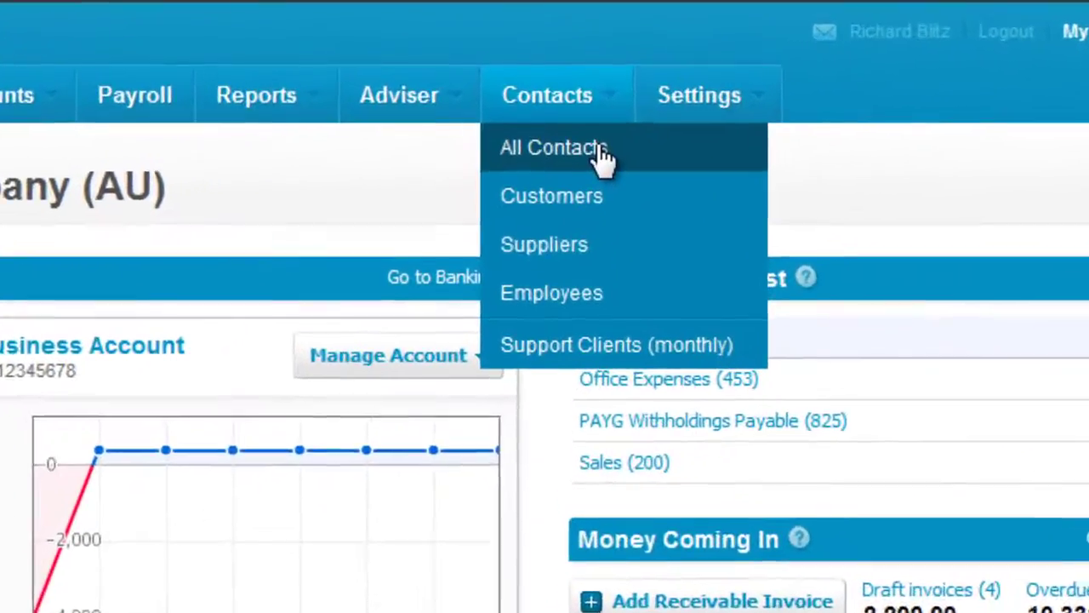
Step: Export all contacts from the Contacts list to a CSV file named Contacts and open the exported file in Excel
left_click(561, 90)
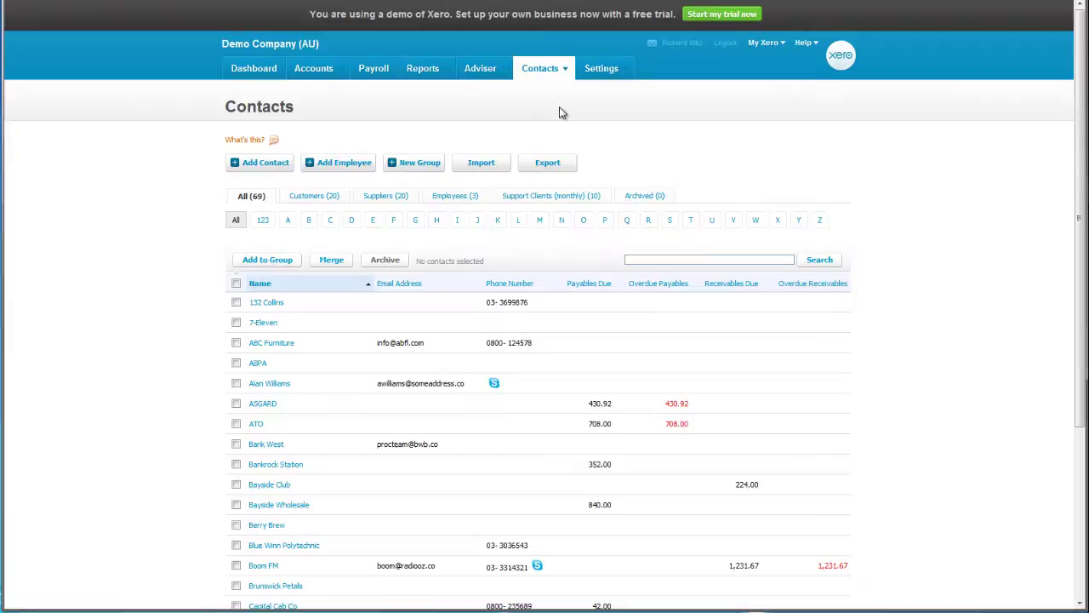
left_click(554, 162)
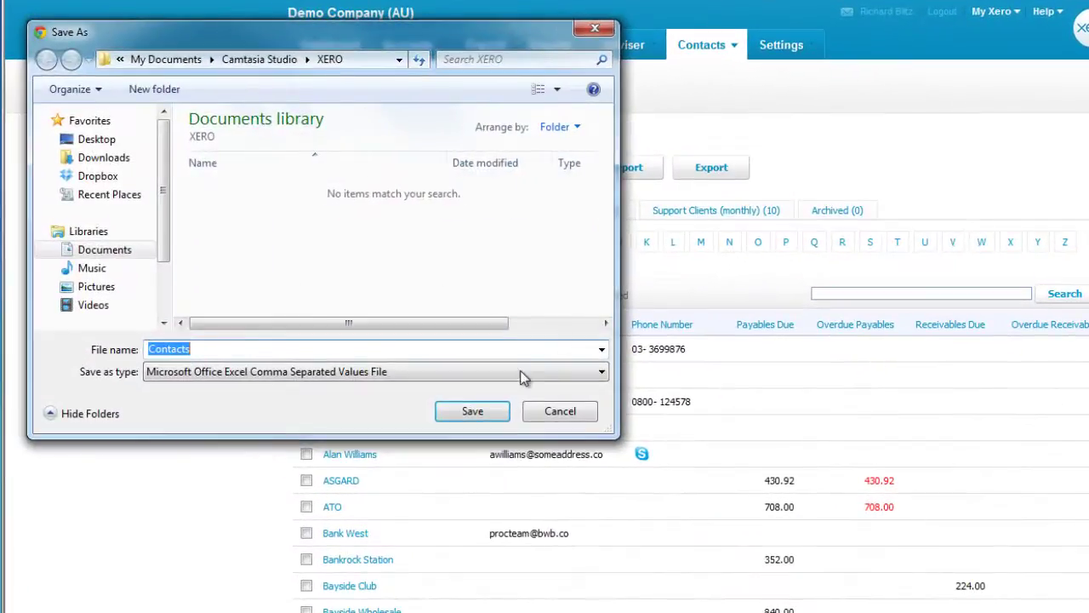
left_click(477, 412)
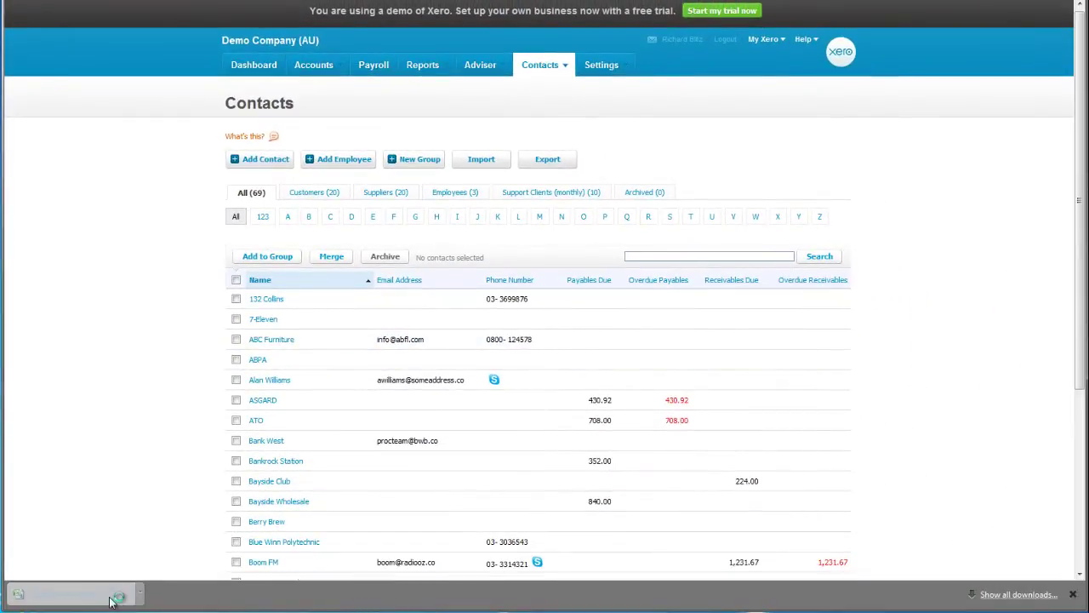
left_click(111, 601)
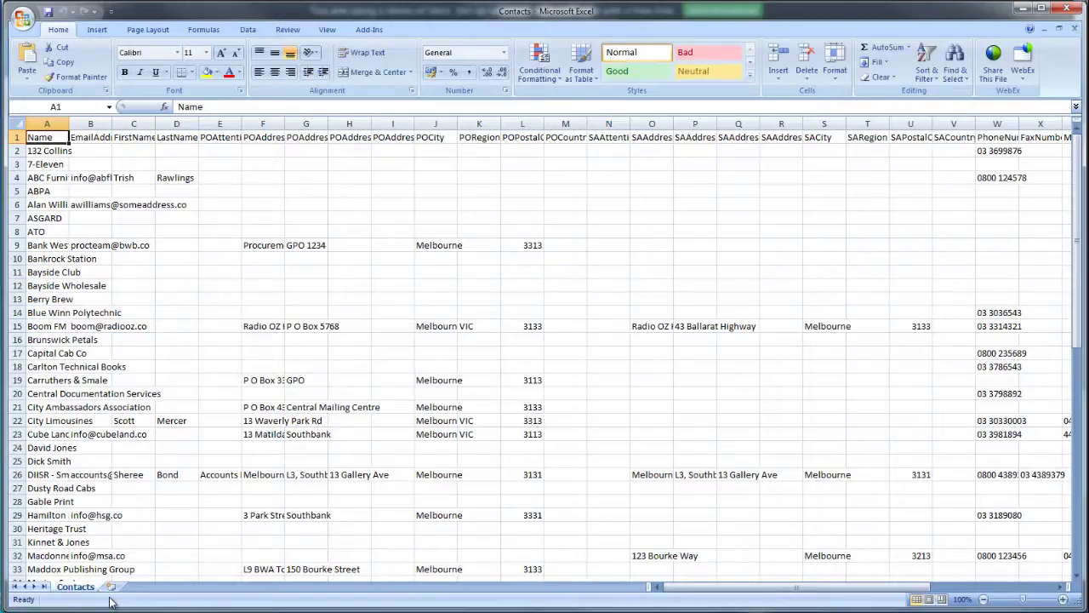
Step: Widen the Name column and insert a new column before EmailAddress with the header Type
left_click_drag(67, 125, 184, 125)
right_click(209, 125)
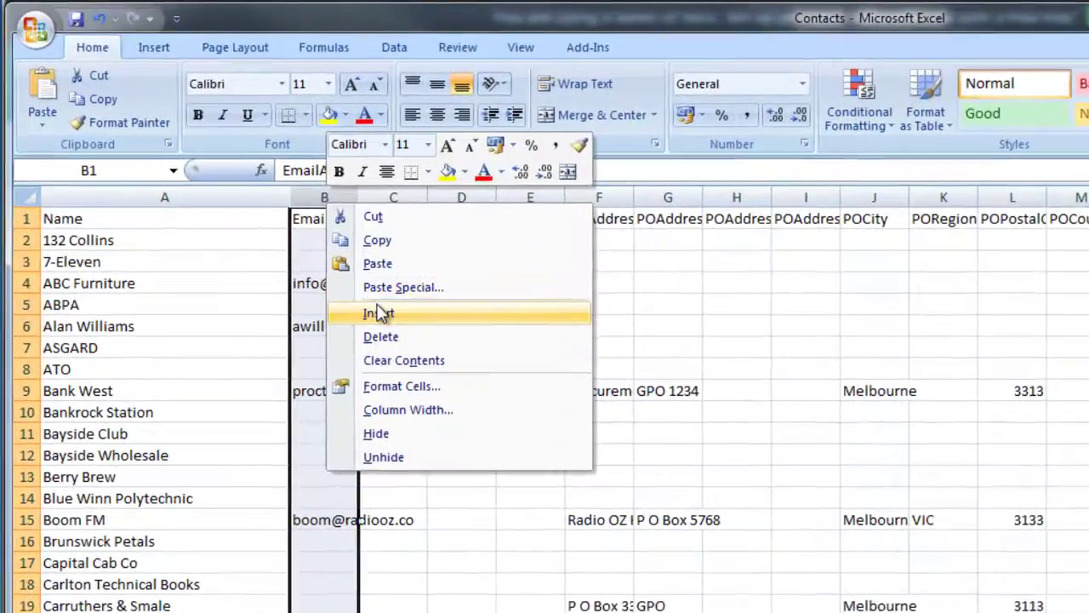
left_click(379, 313)
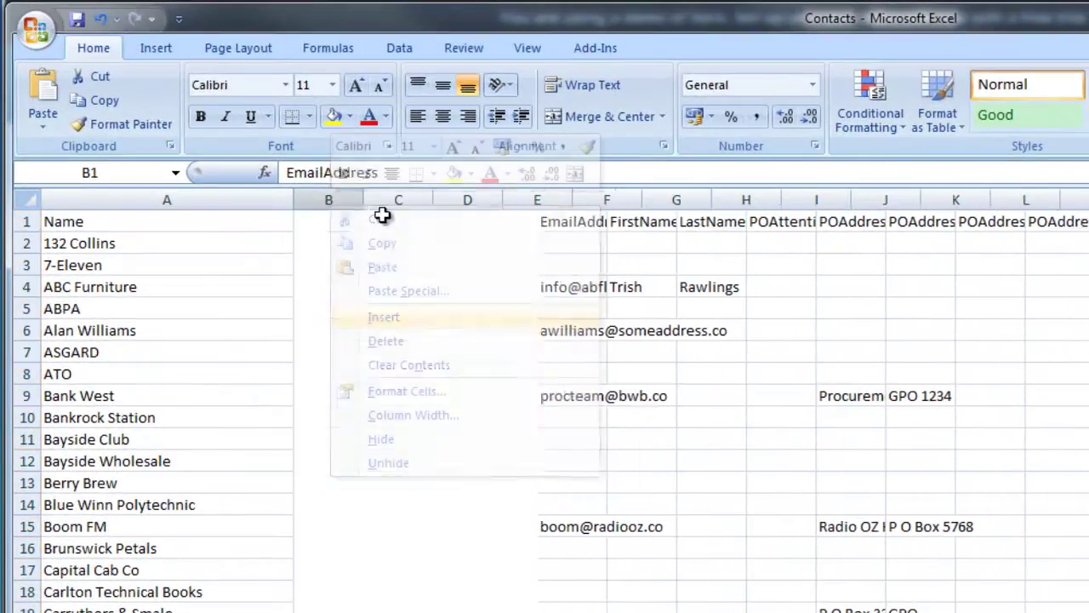
left_click(377, 220)
type("Type")
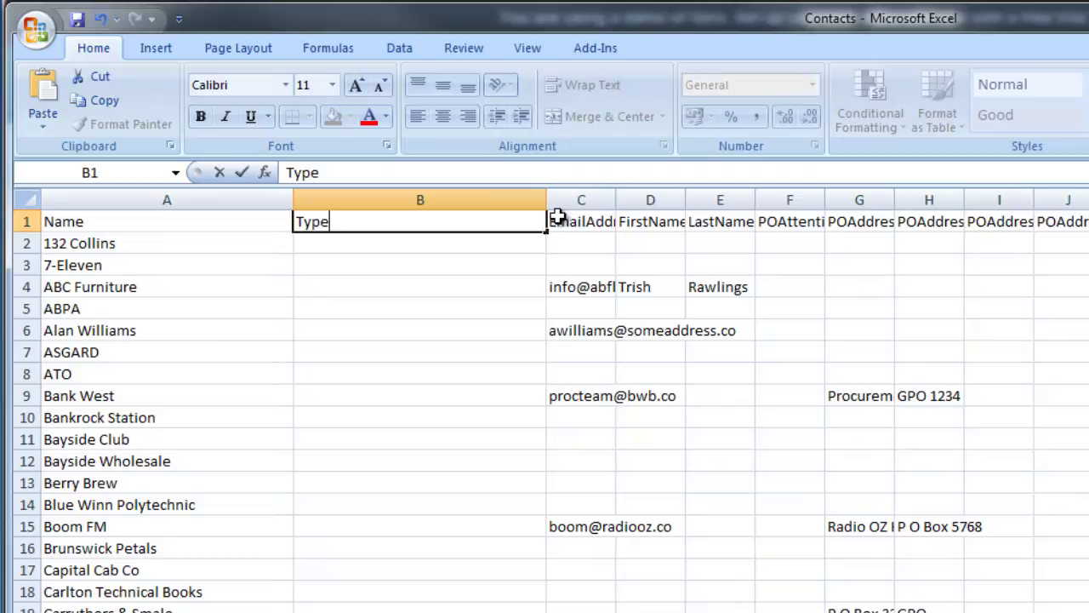
key("Return")
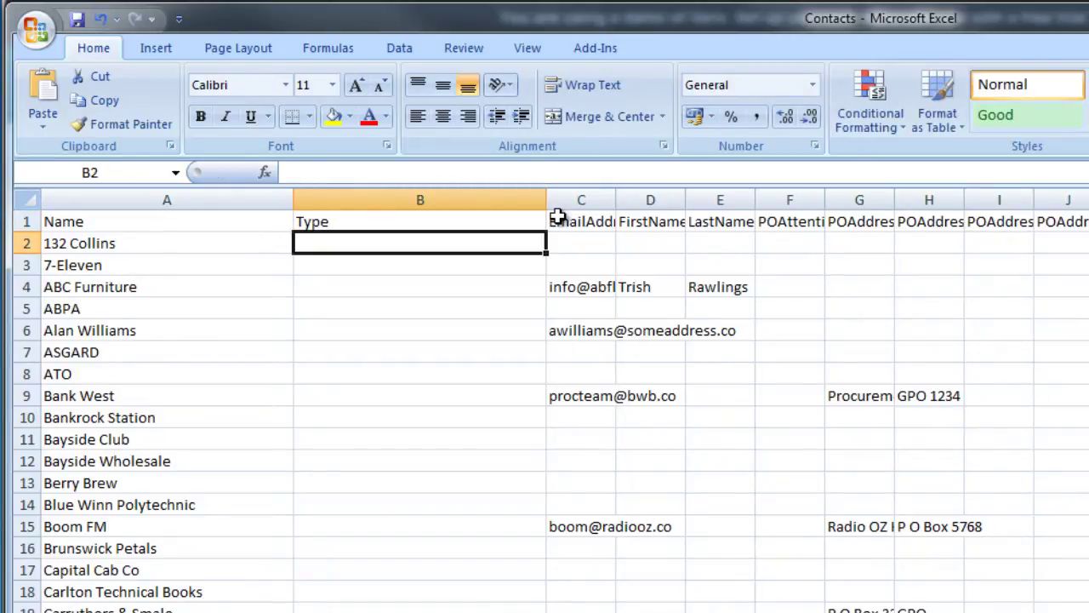
Step: Fill the Type column for every contact, entering Customer for 132 Collins, Supplier for 7-Eleven, and Supplier for the last rows through Yarra Transport
type("Cu")
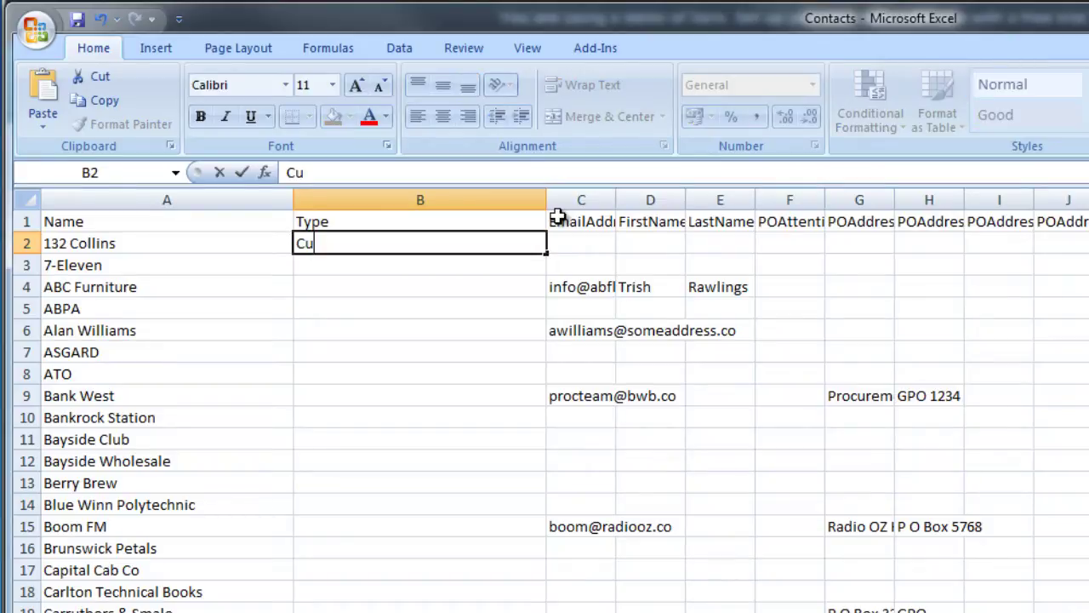
type("stomer")
key("Return")
type("Supplie")
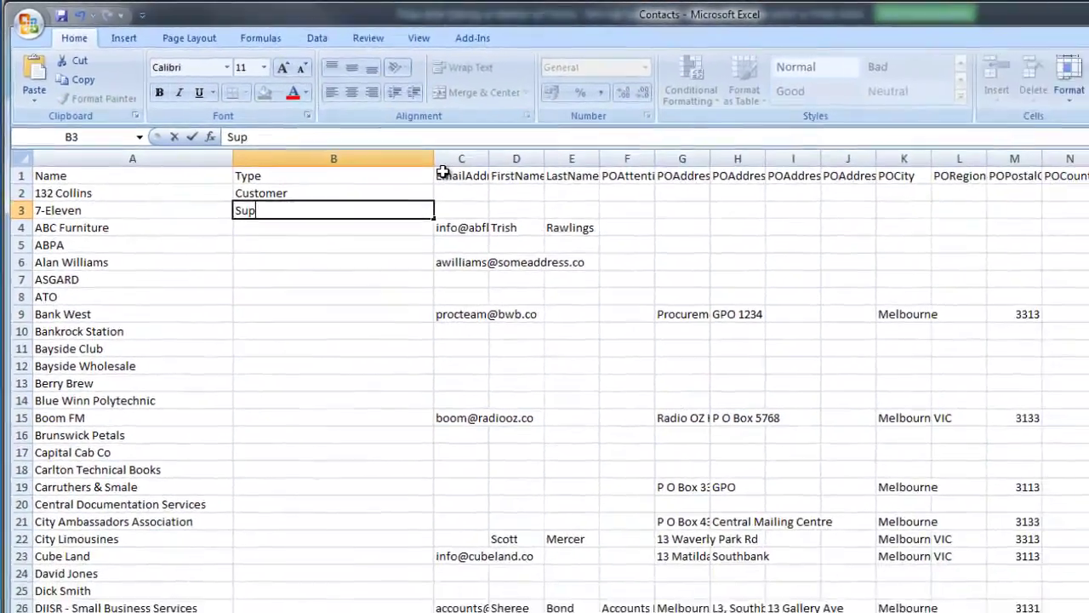
type("r")
key("Return")
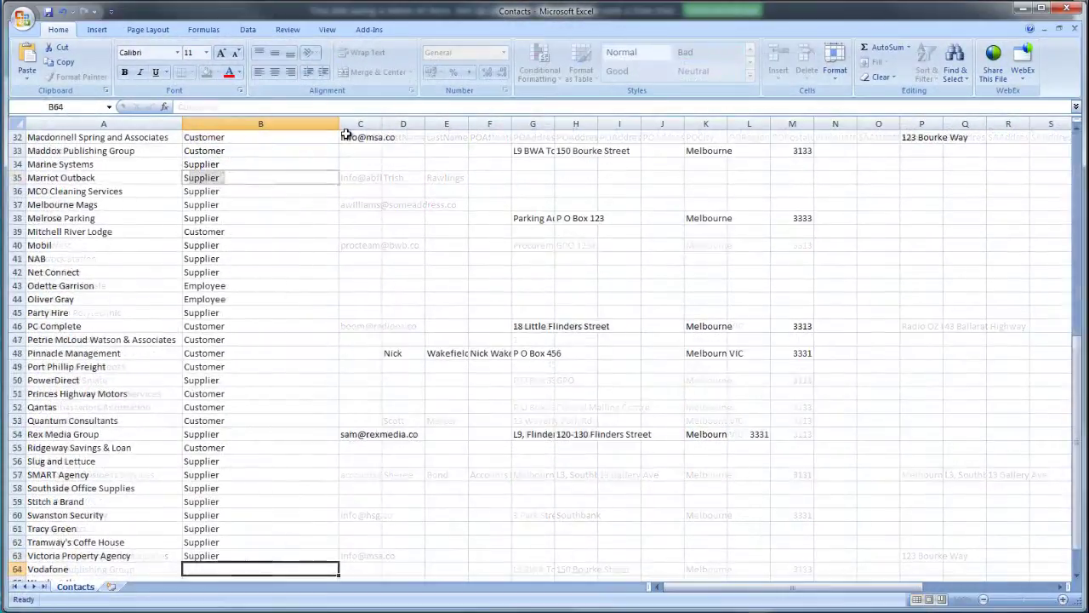
key("Return")
type("Supplier")
key("Return")
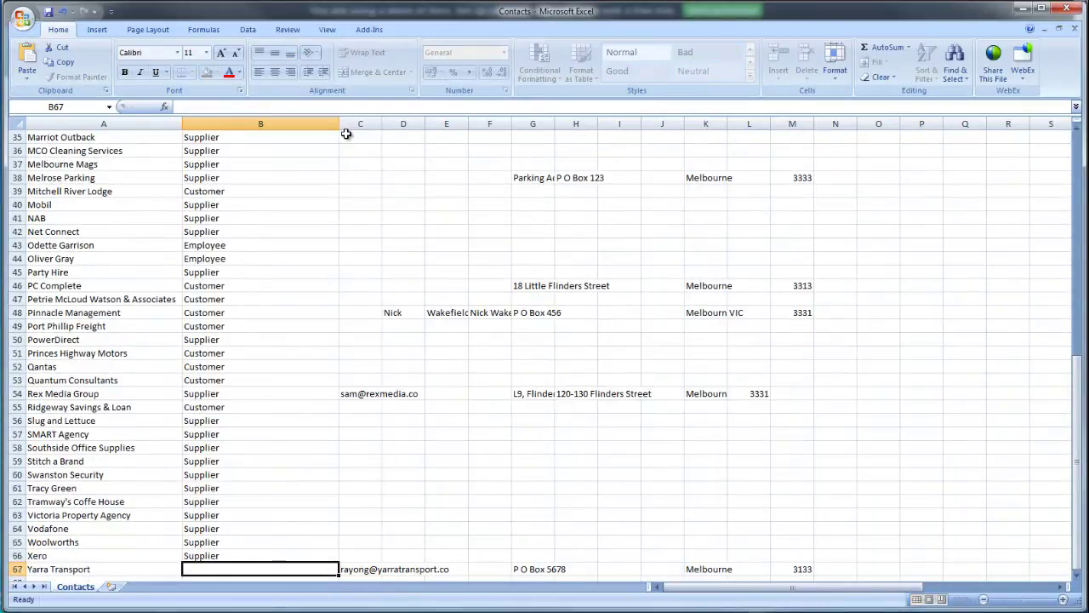
type("S")
key("Return")
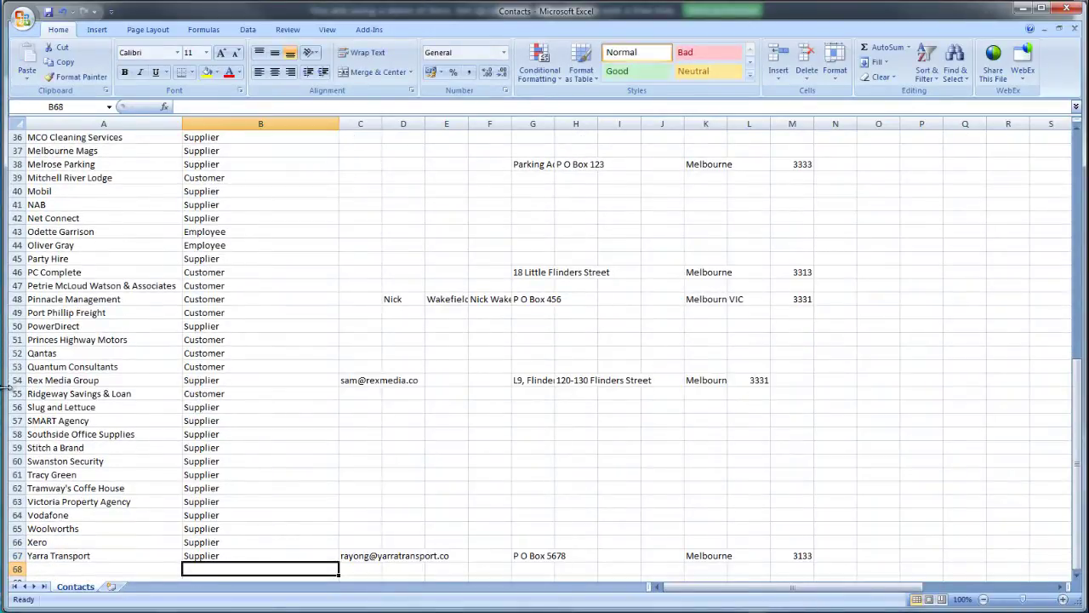
Step: Duplicate the Rex Media Group row directly above itself and set the Type of the upper copy to Customer
left_click(5, 382)
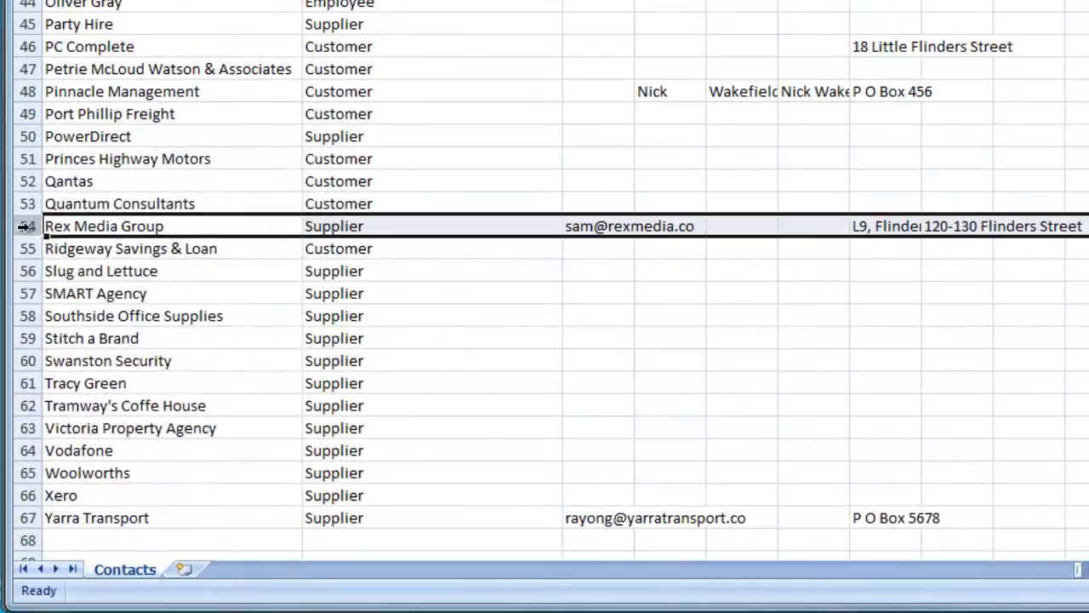
right_click(19, 381)
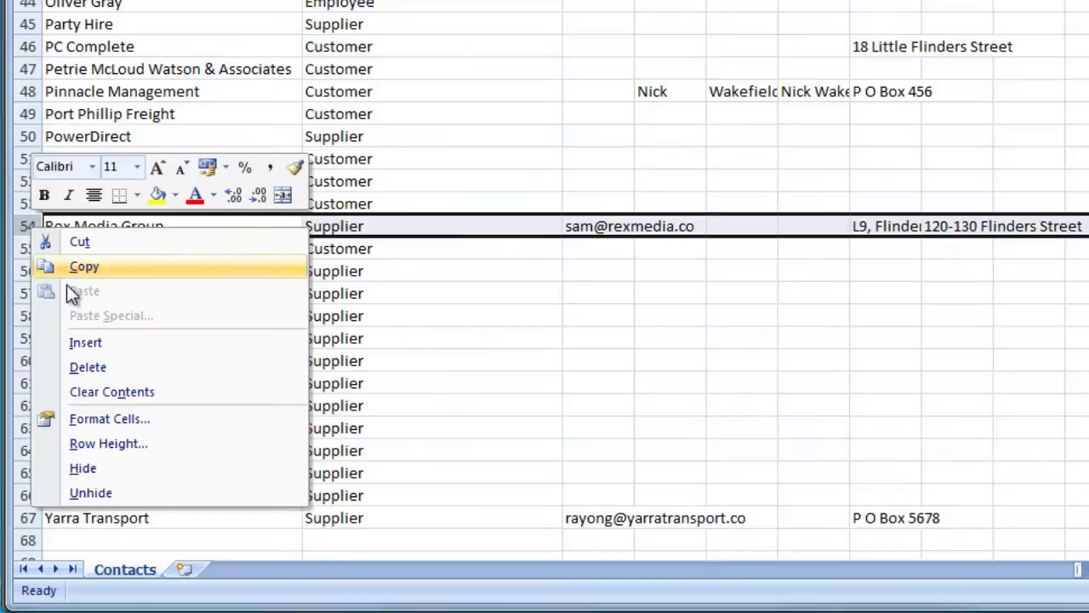
left_click(84, 266)
right_click(34, 228)
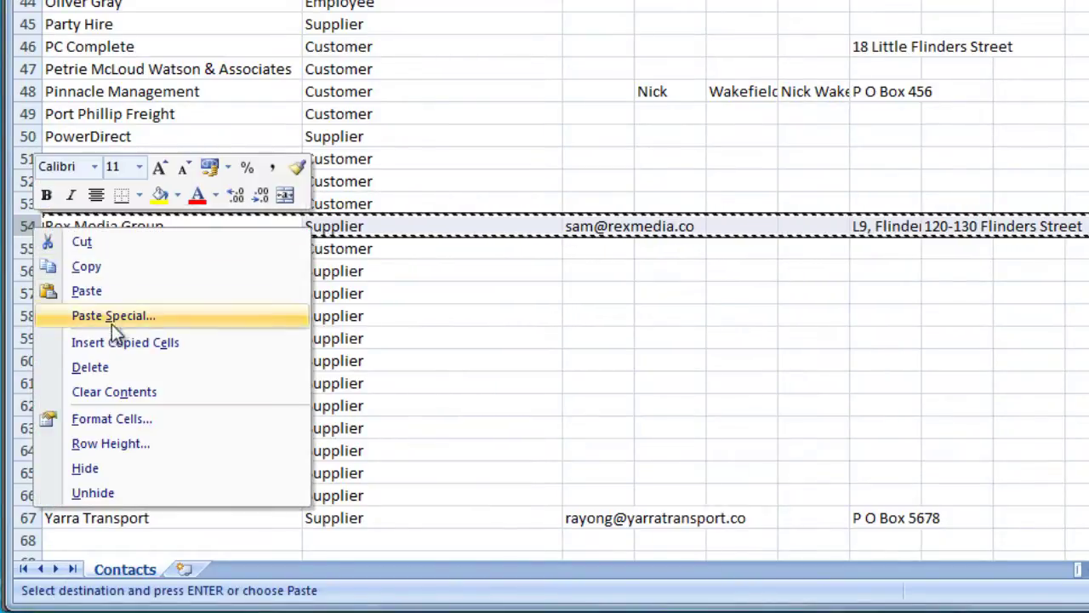
left_click(116, 342)
left_click(415, 229)
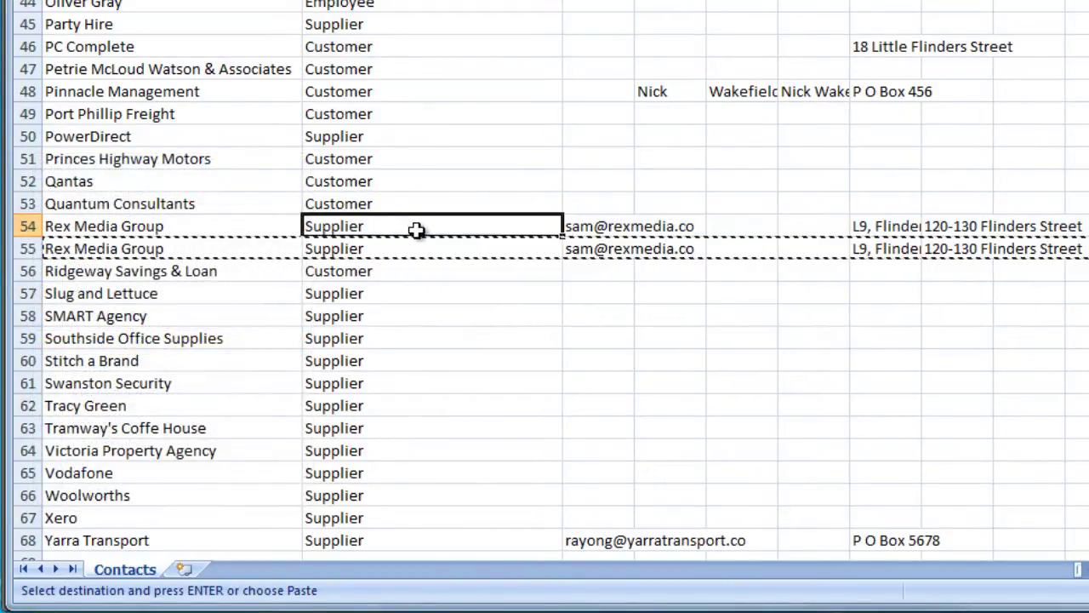
type("Customer")
key("Return")
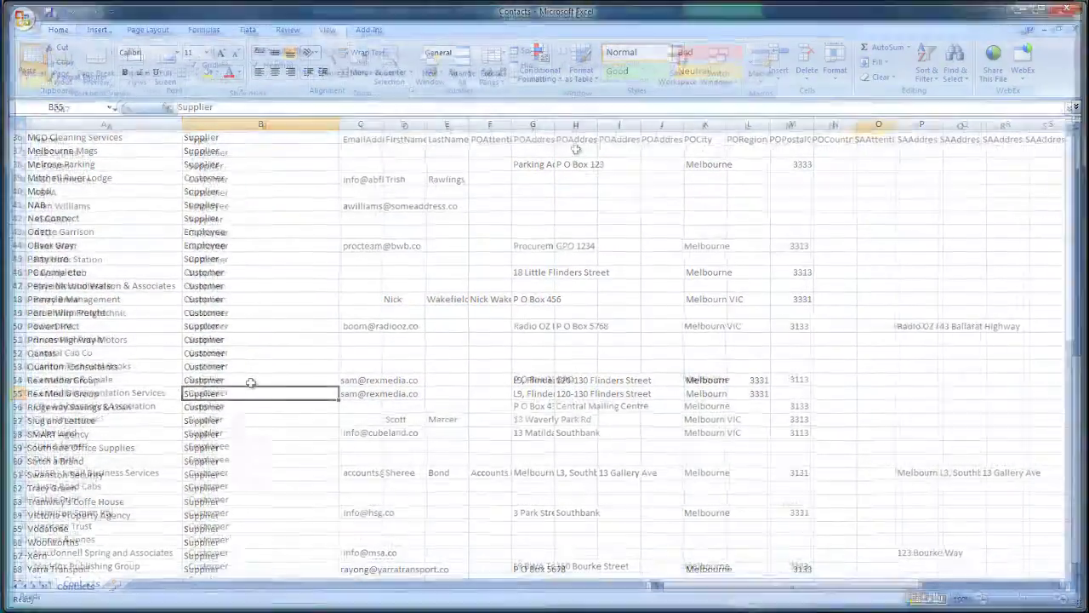
Step: Auto-fit the widths of the postal address columns from POAddressLine1 through POCountry
left_click(532, 123)
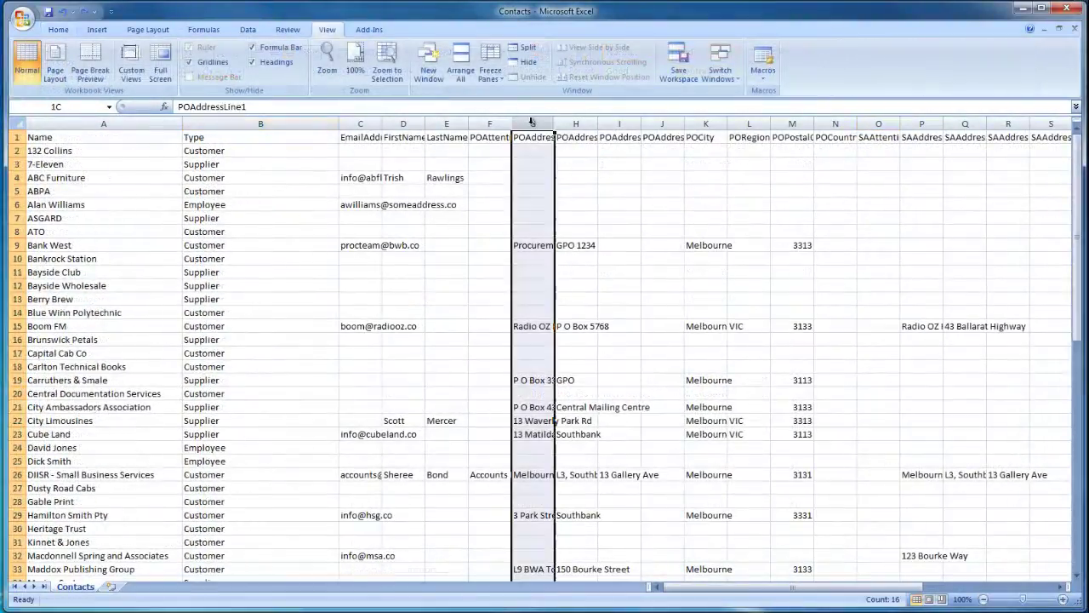
left_click_drag(532, 123, 858, 125)
double_click(857, 124)
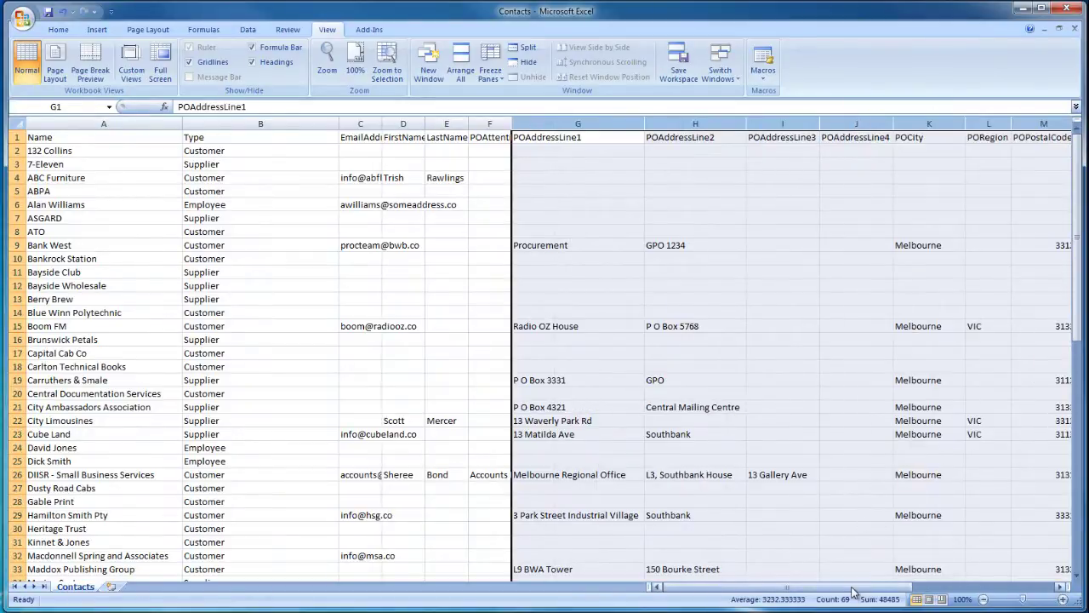
left_click_drag(854, 587, 889, 593)
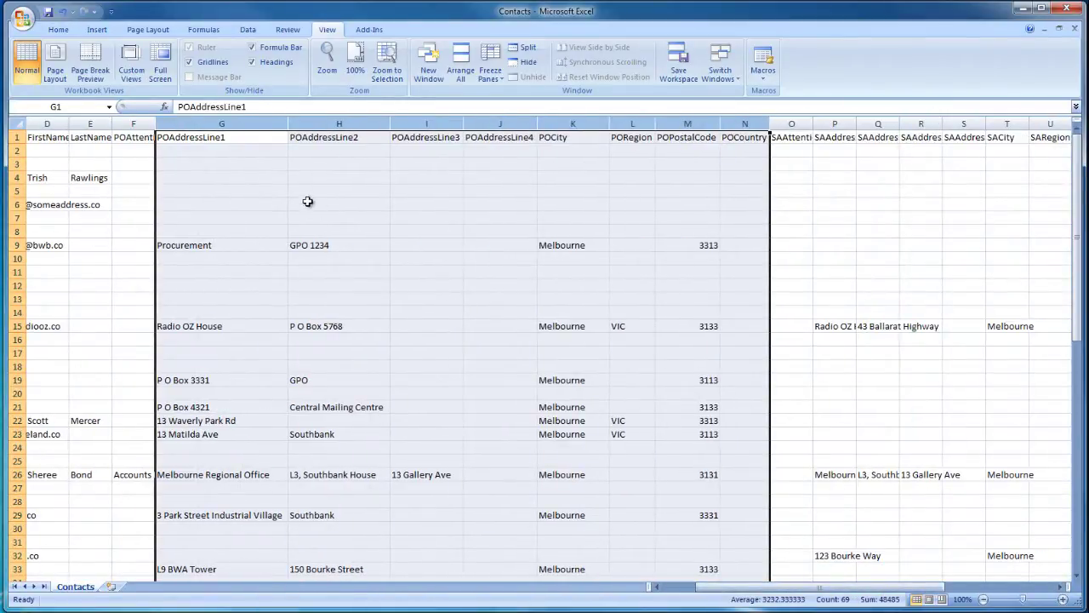
Step: Insert a new column between POAddressLine4 and POCity with the header New Address
left_click(258, 138)
left_click_drag(257, 138, 500, 137)
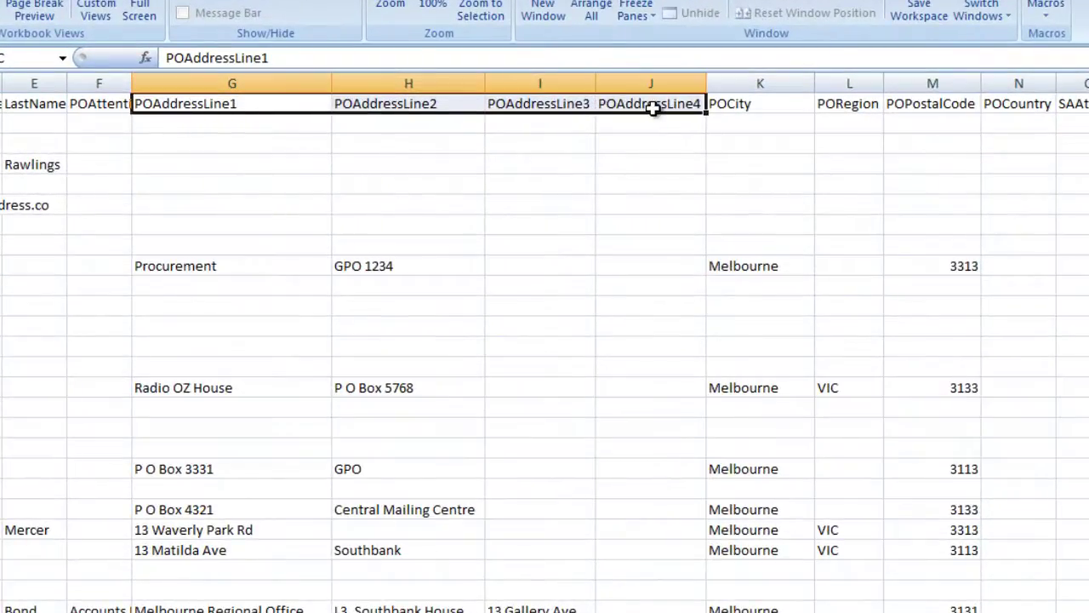
right_click(744, 83)
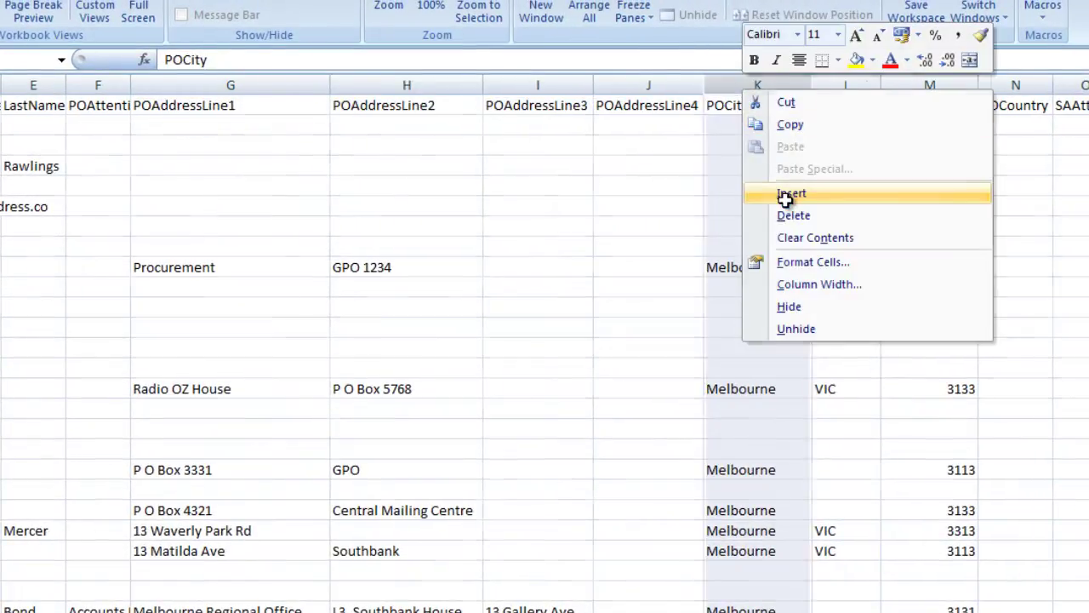
left_click(787, 192)
left_click(767, 105)
type("New")
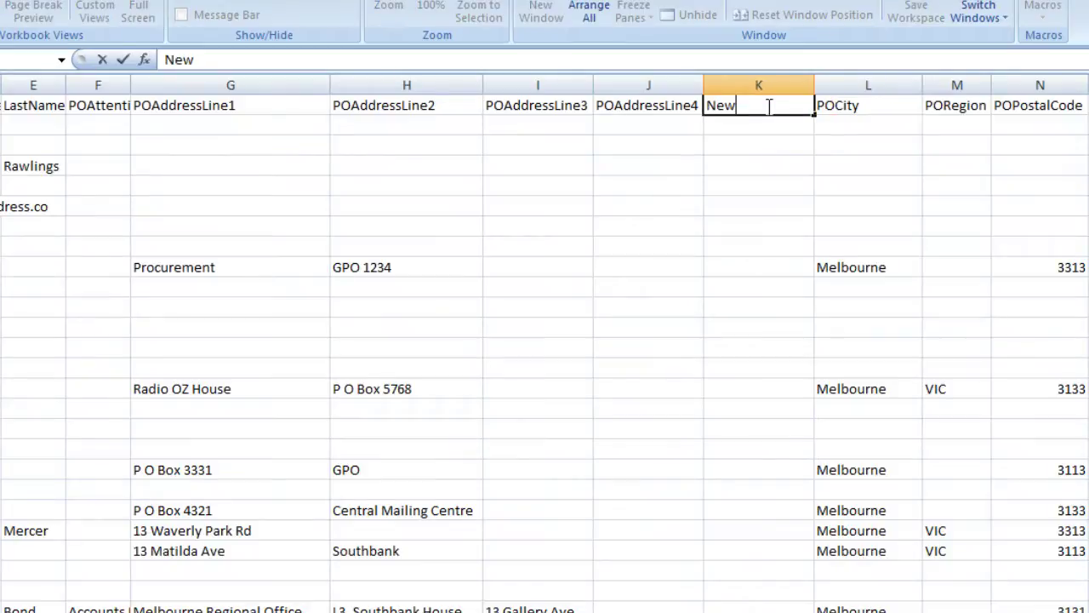
type(" Address")
key("Return")
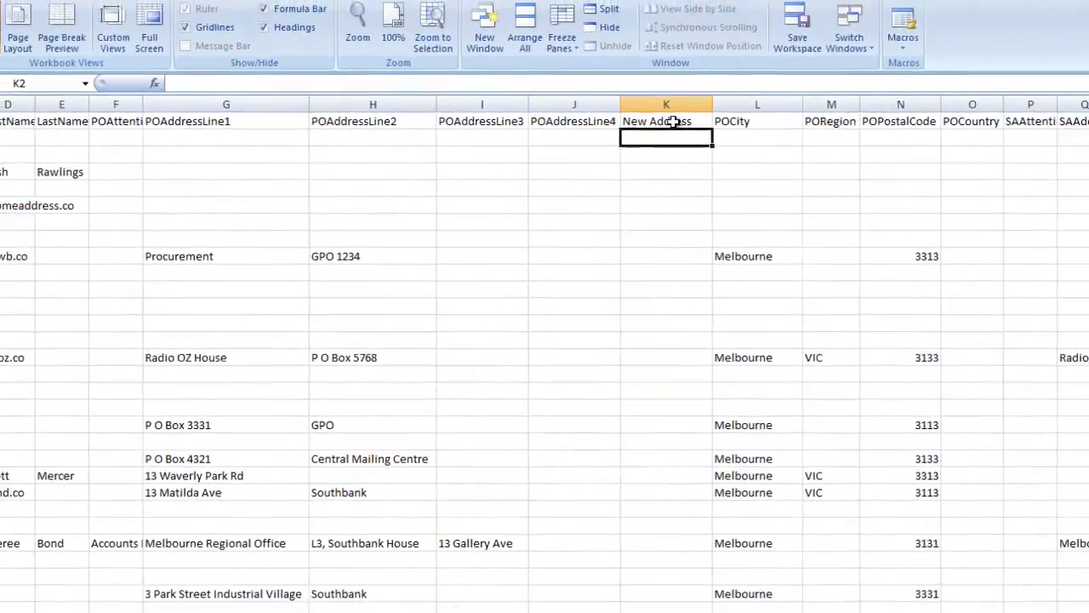
Step: Enter =CONCATENATE(G26," ",H26," ",I26," ",J26) in K26 to join the four address lines, and auto-fit the New Address column
left_click(562, 474)
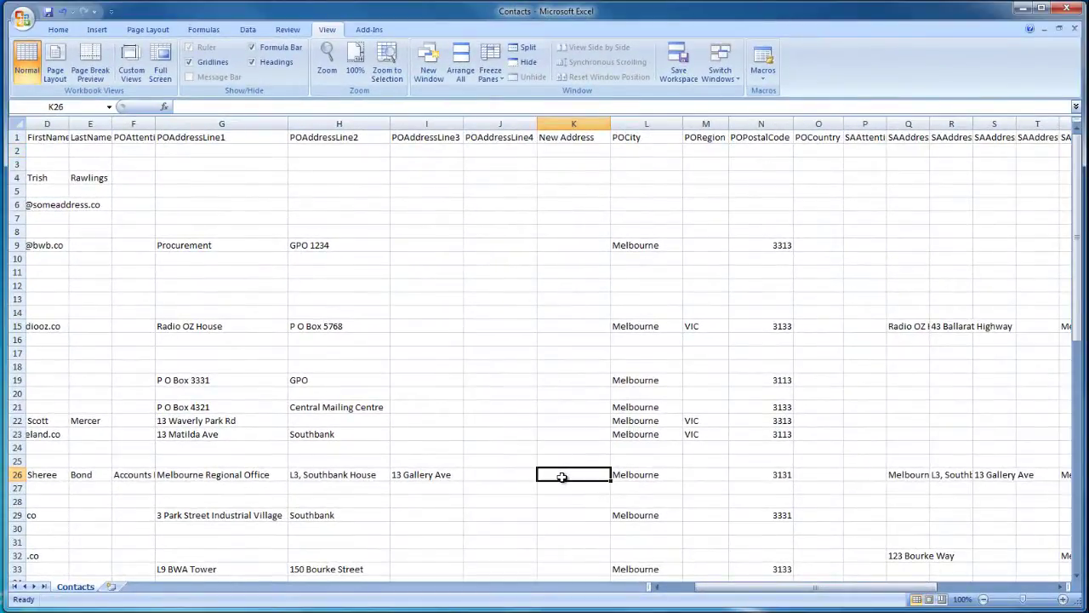
type("=CONCA")
double_click(586, 490)
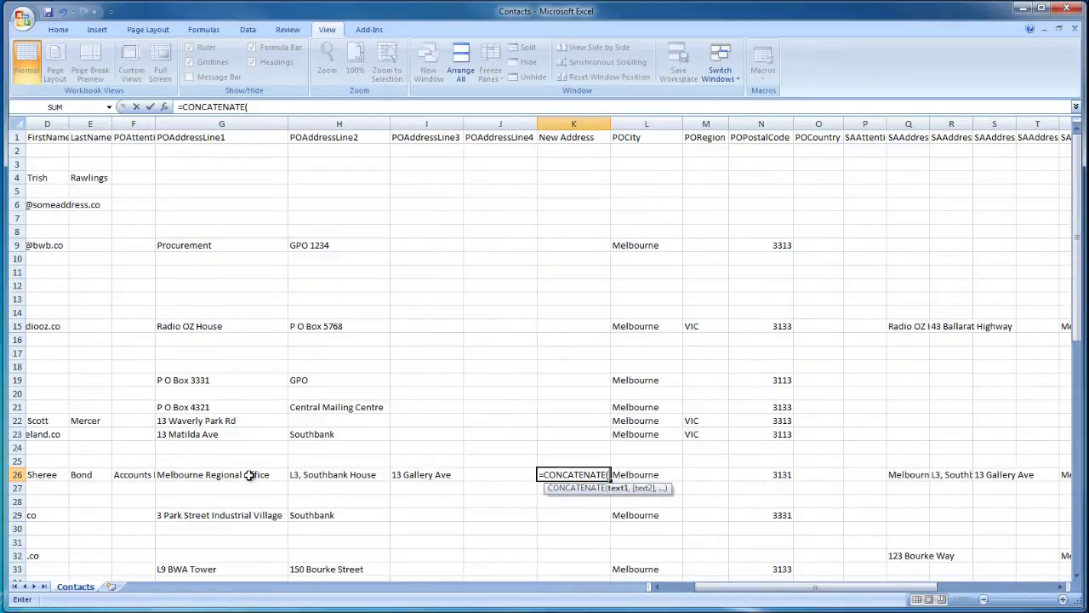
left_click(249, 475)
type(",\" \",")
left_click(298, 474)
type(",\" \",")
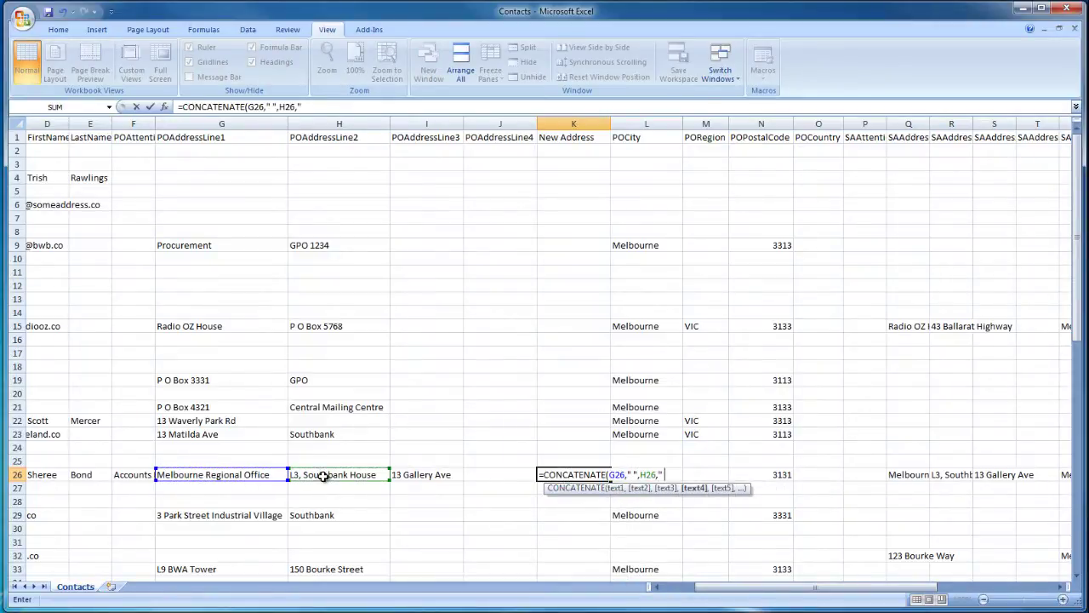
left_click(426, 474)
type(",\" \",")
left_click(493, 474)
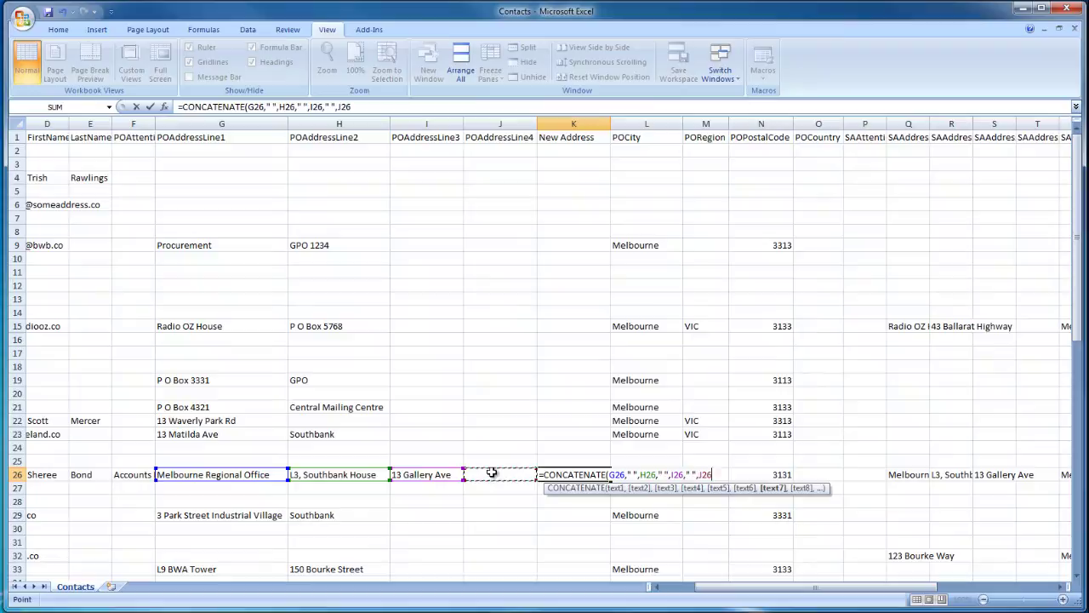
type(")")
key("Return")
double_click(609, 123)
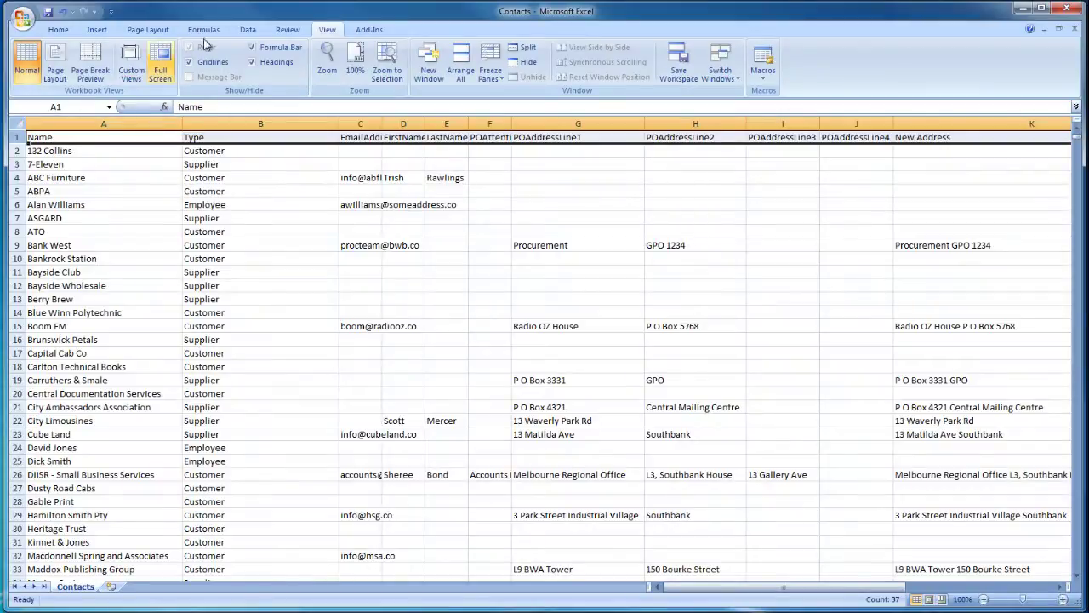
Step: Turn on filtering for the header row and filter the Type column to show only Customer
left_click(247, 29)
left_click(357, 66)
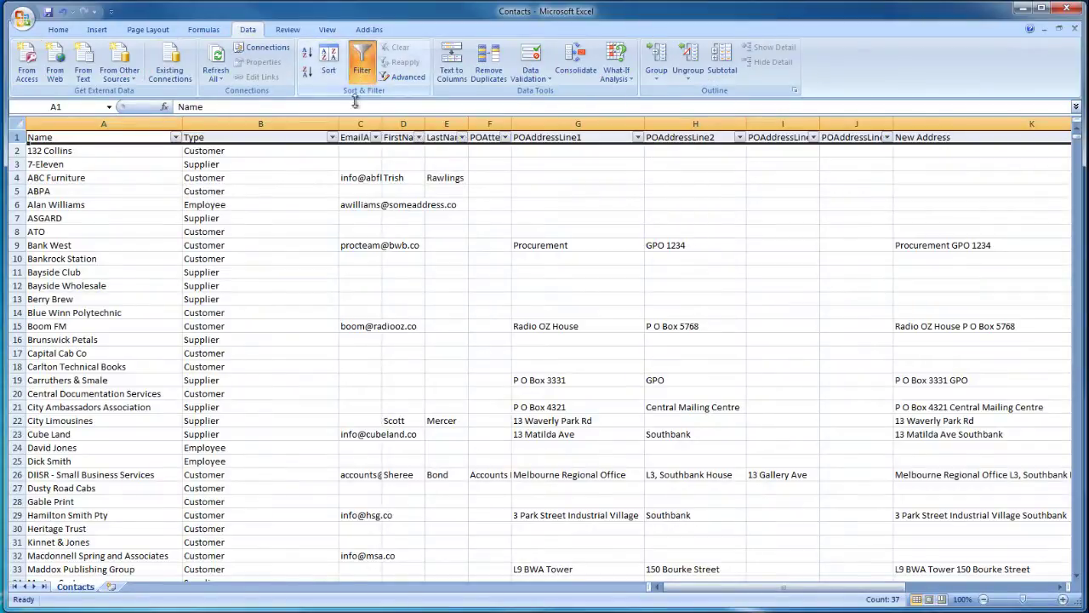
left_click(331, 138)
left_click(260, 243)
left_click(247, 255)
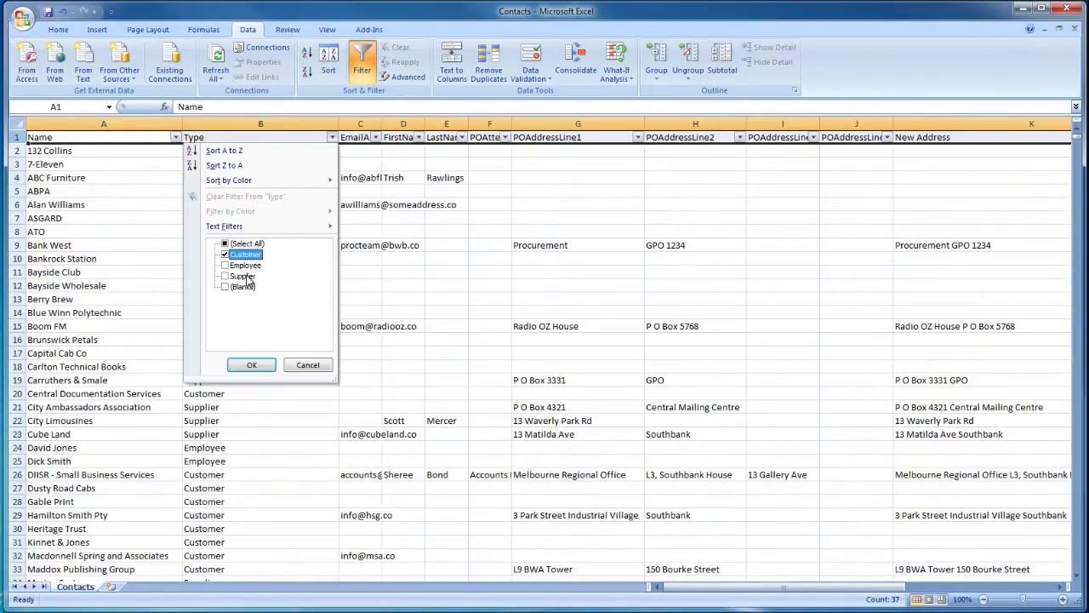
left_click(247, 364)
Step: Copy the filtered customer list with its headers and paste it into a new workbook
left_click(121, 140)
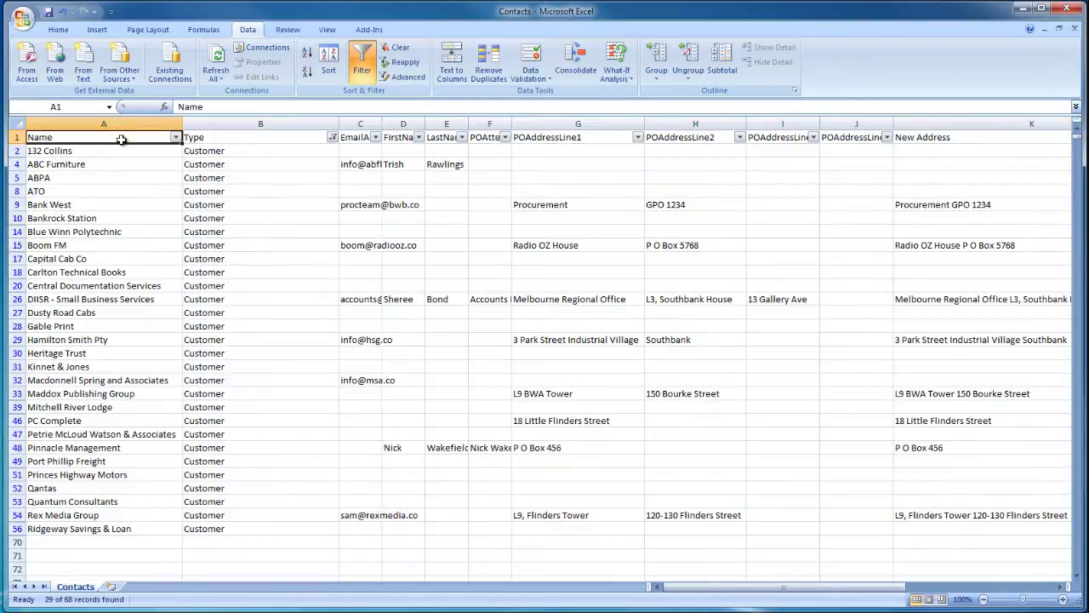
key("ctrl+a")
key("ctrl+c")
key("ctrl+n")
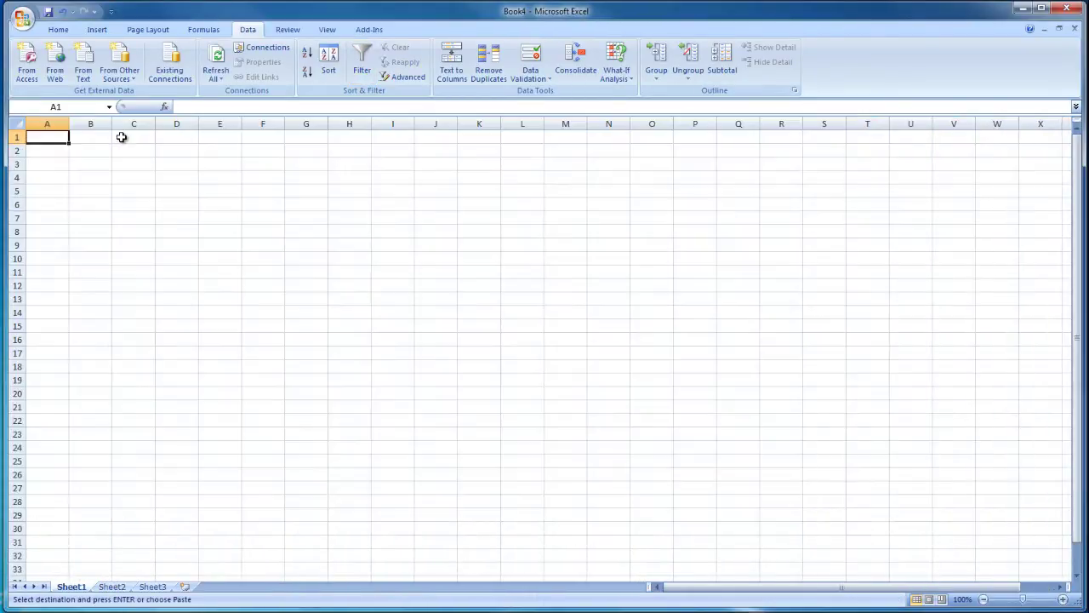
key("ctrl+v")
Step: Save the new customer workbook as an Excel Workbook named CustomerList in the XERO folder
left_click(23, 17)
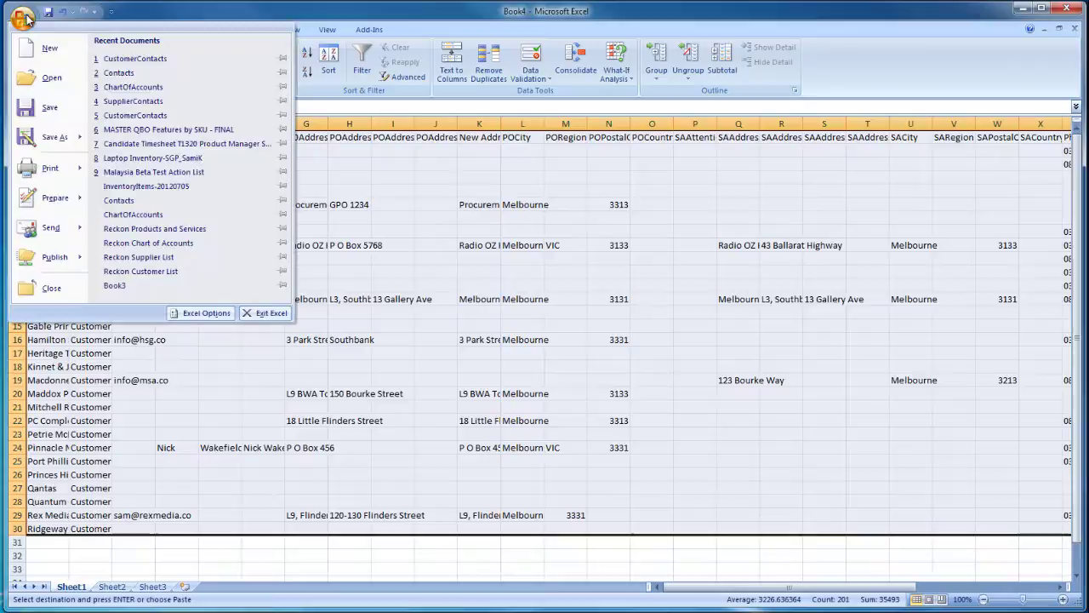
left_click(47, 138)
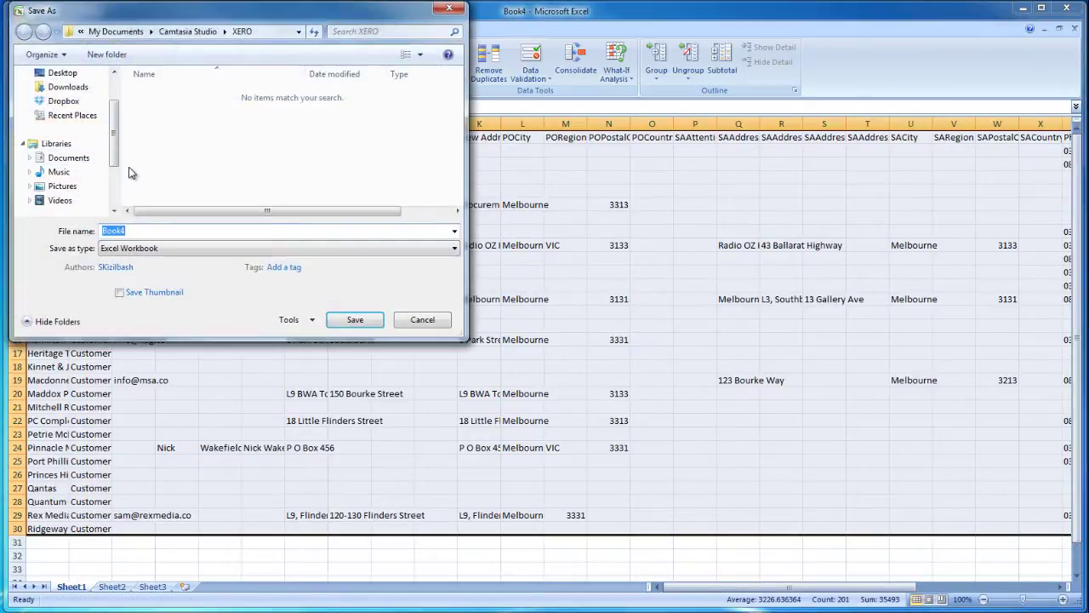
type("CustomerList")
key("Return")
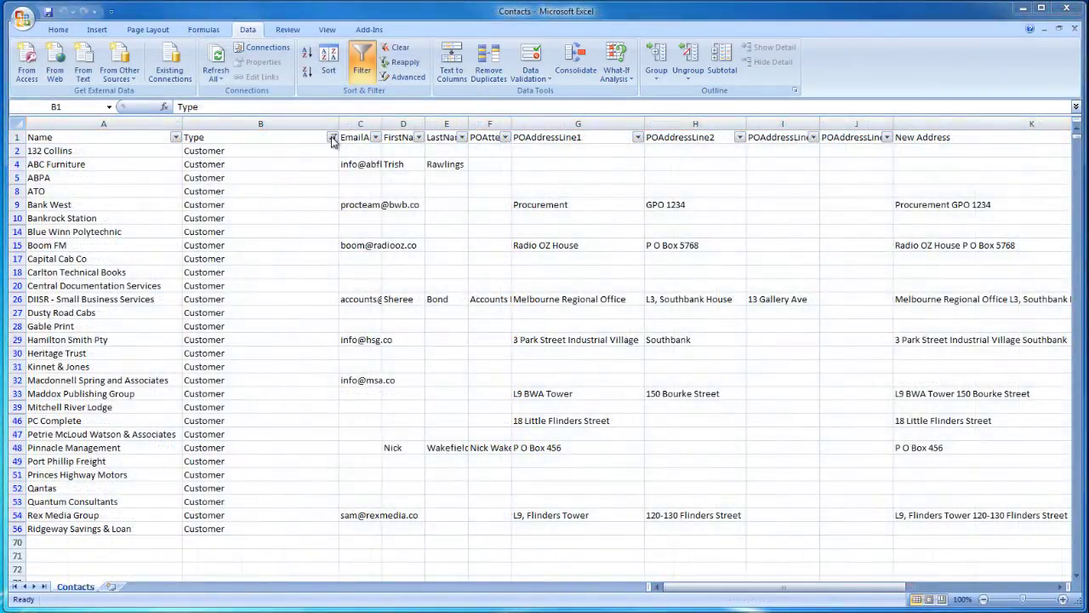
Step: In the Contacts workbook, change the Type column filter from Customer to show only Supplier
left_click(332, 138)
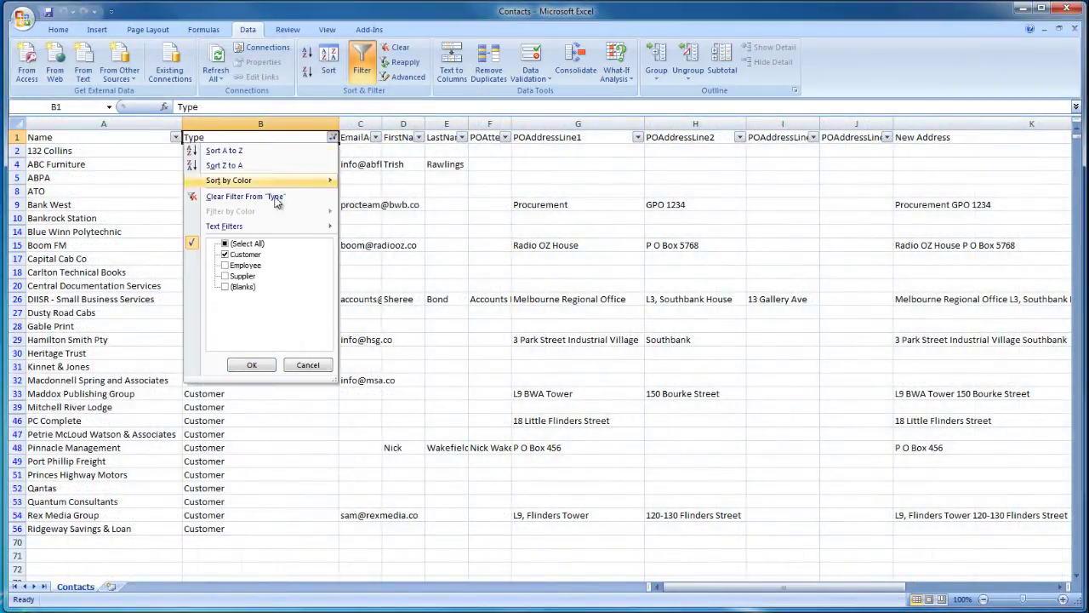
left_click(246, 255)
left_click(242, 277)
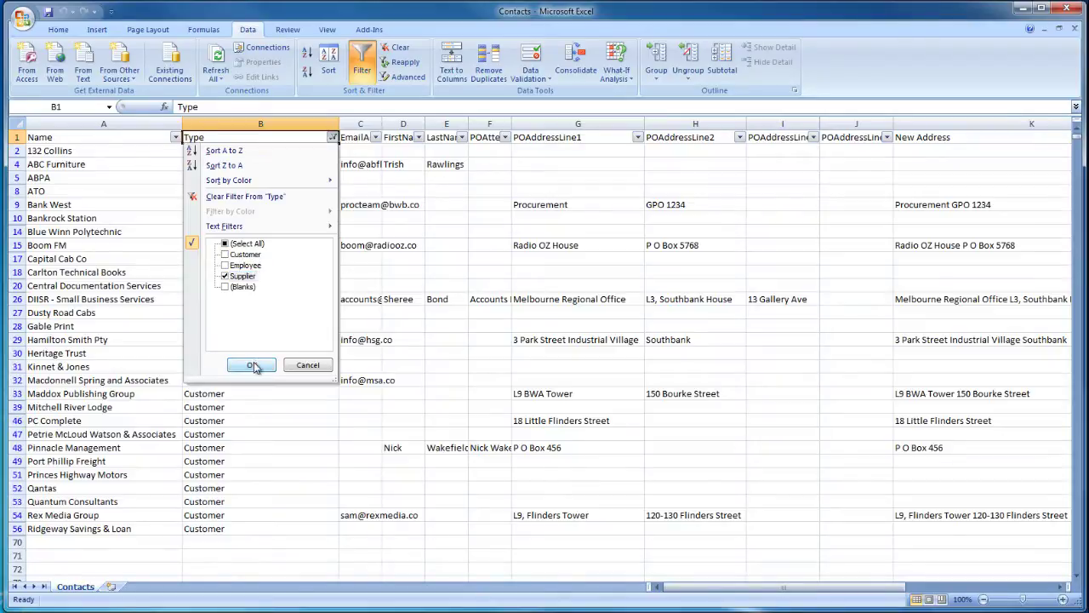
left_click(254, 366)
Step: Copy the filtered supplier list with its headers and paste it into a new workbook
left_click(93, 137)
key("ctrl+shift+End")
key("ctrl+c")
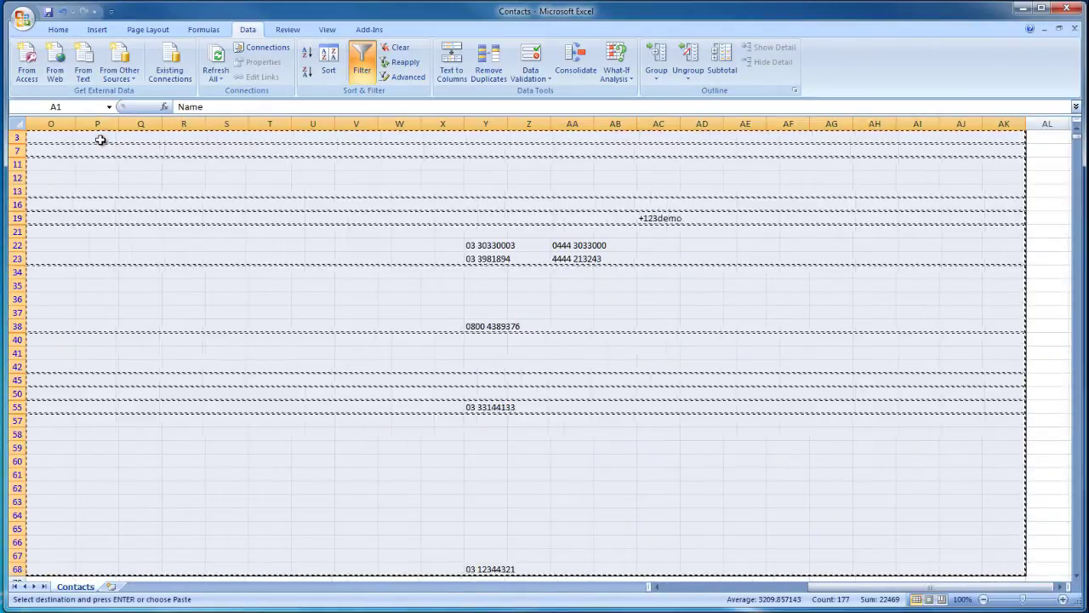
key("ctrl+n")
key("ctrl+v")
Step: Save the supplier workbook as an Excel Workbook named SupplierList in the XERO folder
left_click(22, 17)
left_click(49, 137)
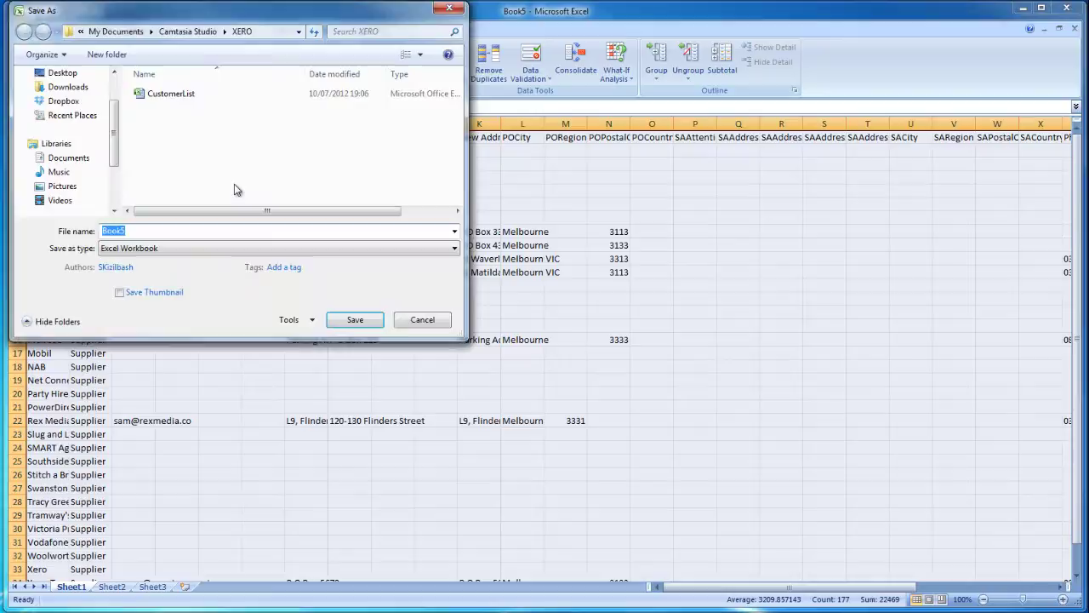
type("SupplierList")
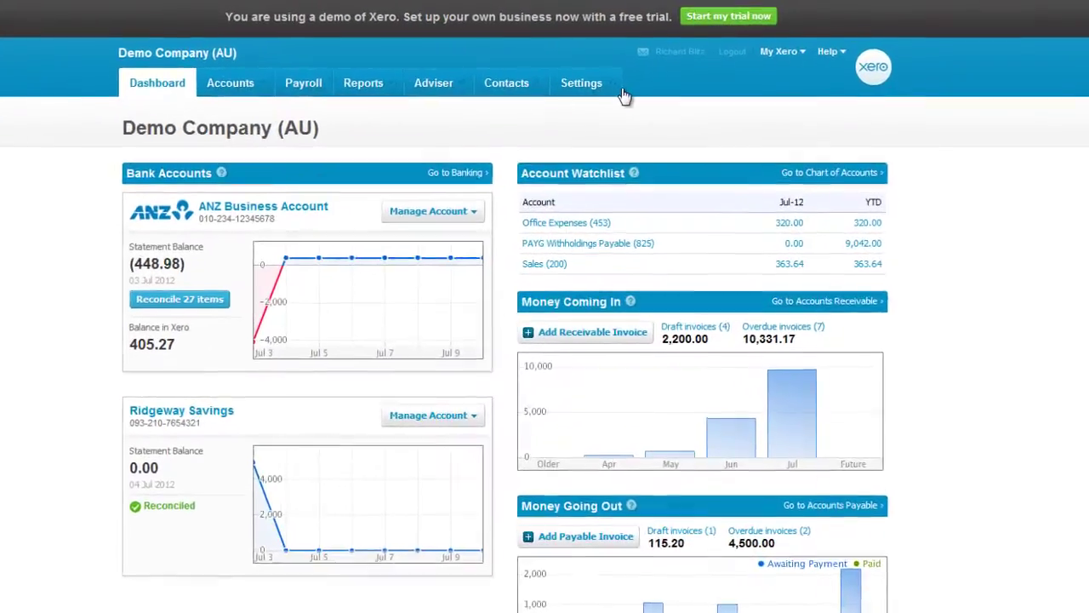
Step: Switch to Xero, open the Chart of Accounts and export it as the ChartOfAccounts file in the XERO folder
mouse_move(630, 81)
left_click(596, 185)
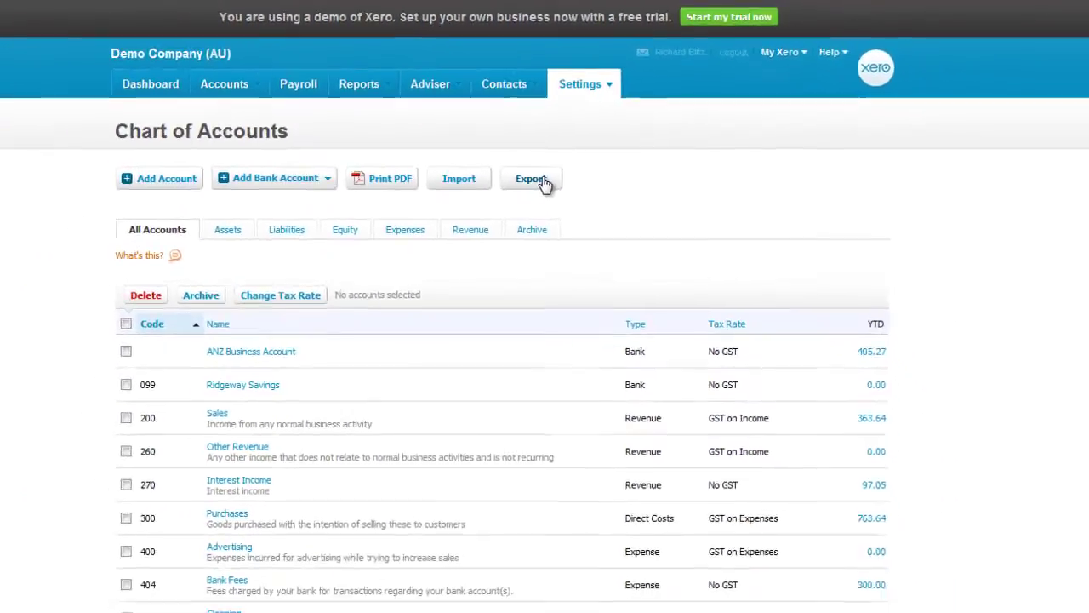
left_click(572, 149)
left_click(378, 355)
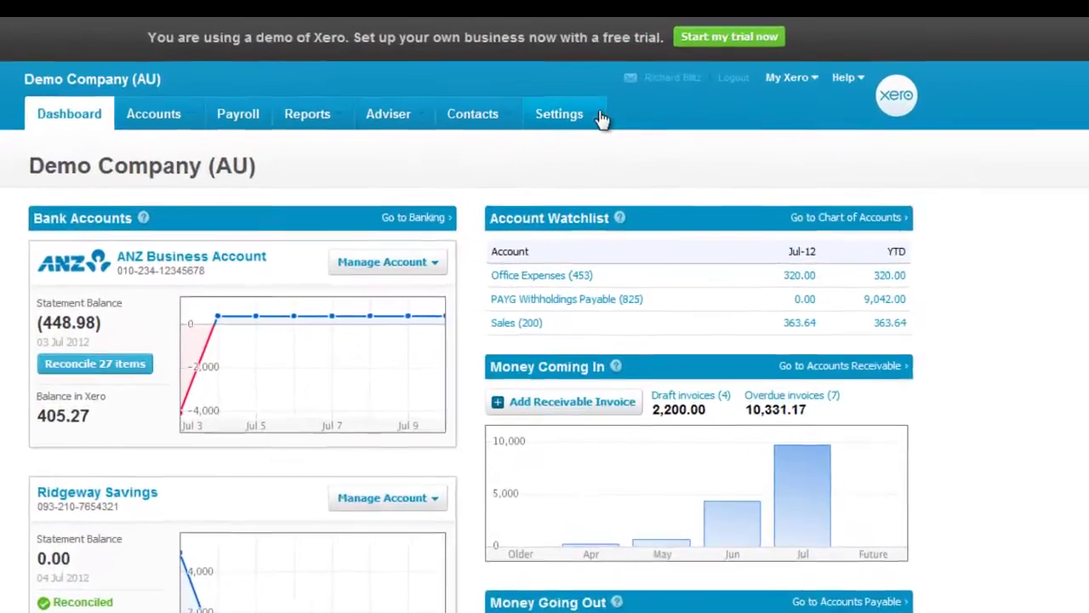
Step: Open Xero's Inventory Items, export them to CSV and save the file as InventoryItems-20120710 in the XERO folder
left_click(600, 71)
left_click(576, 207)
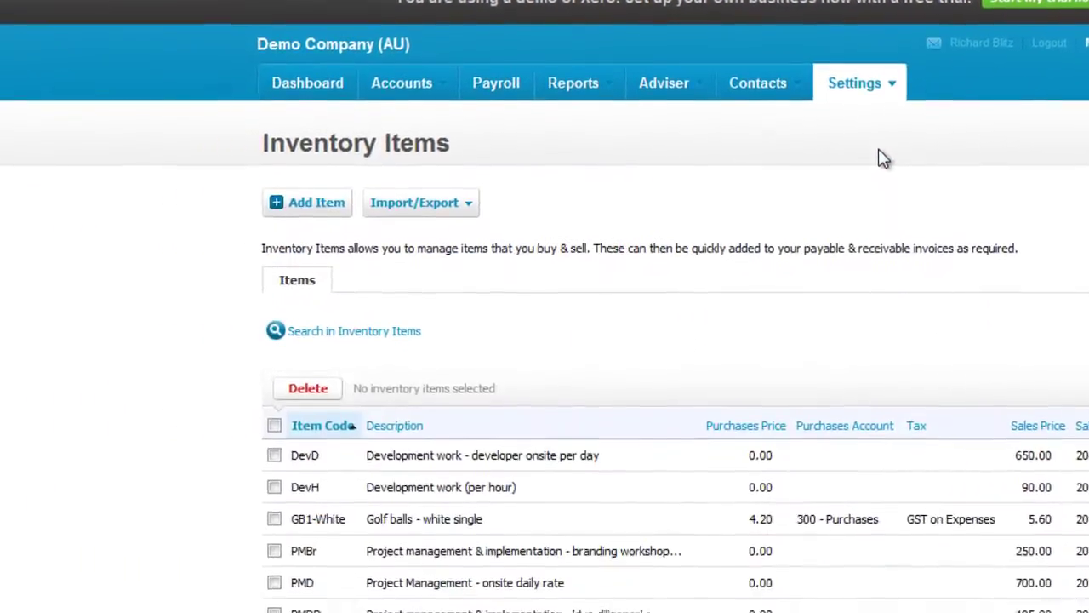
left_click(434, 208)
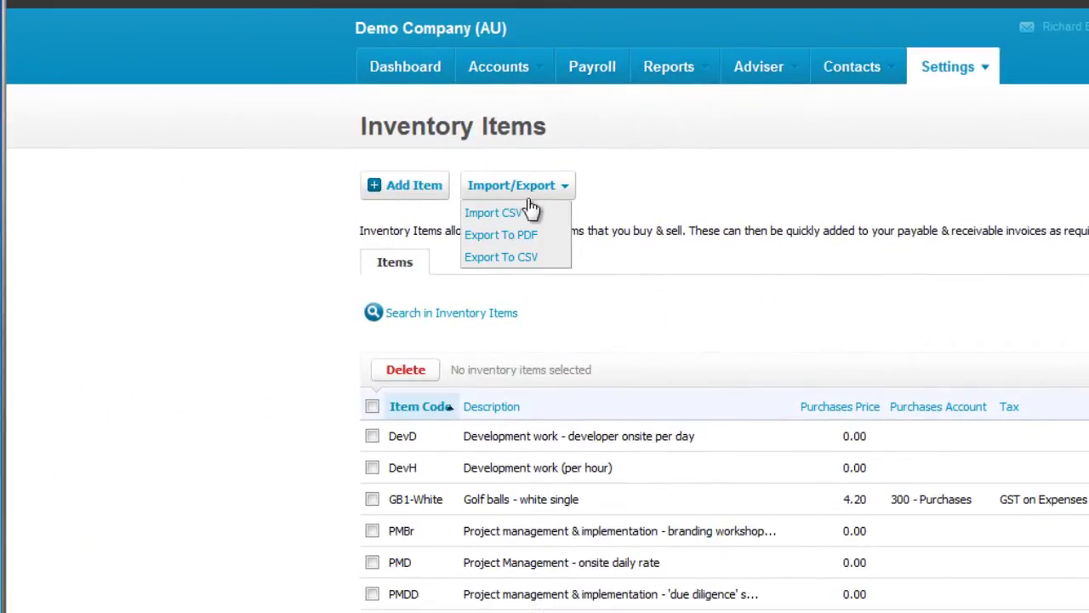
left_click(526, 257)
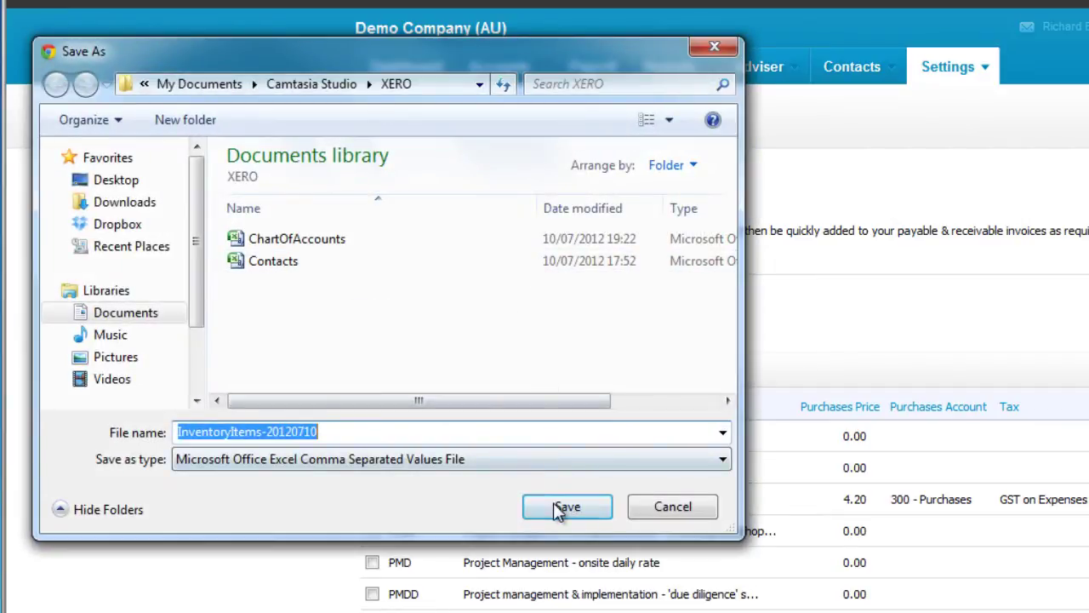
left_click(564, 573)
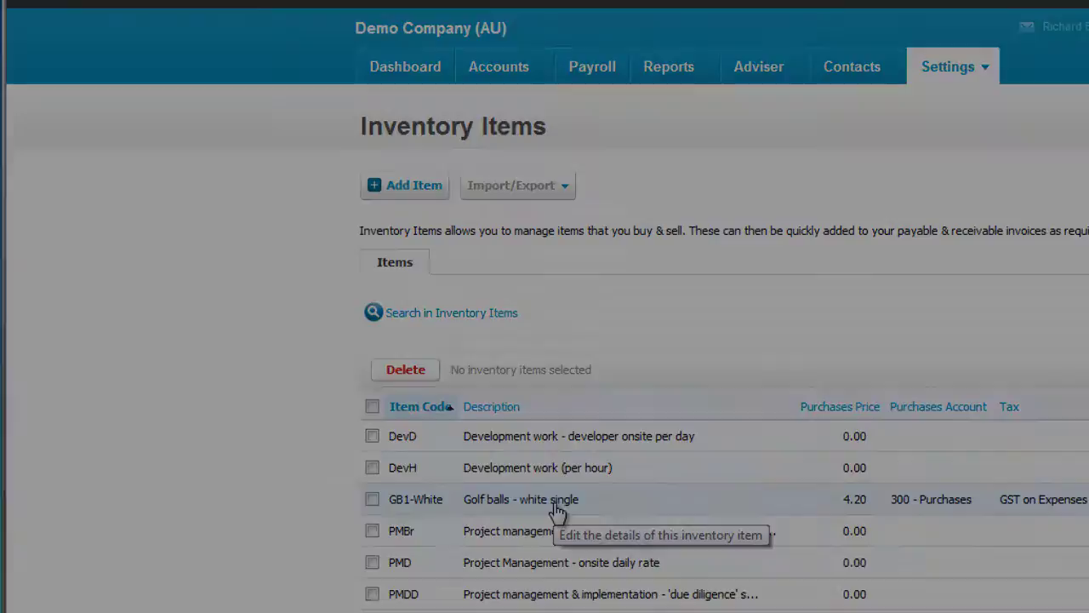